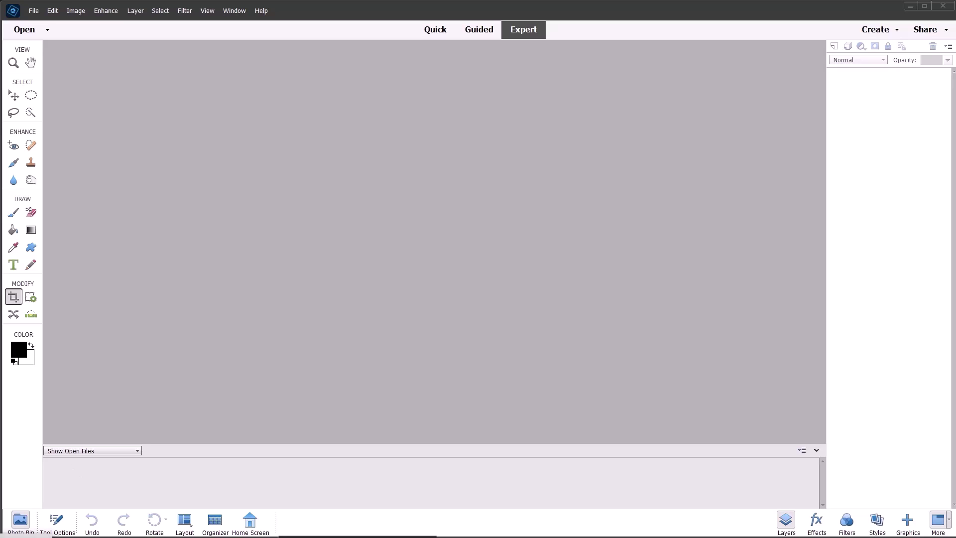
Switch to File Explorer, check the disco_backdrop_template_bokeh_light_effect_decor_6924154 folder's contents, and copy that folder from Styles Downloads.
key(alt+Tab)
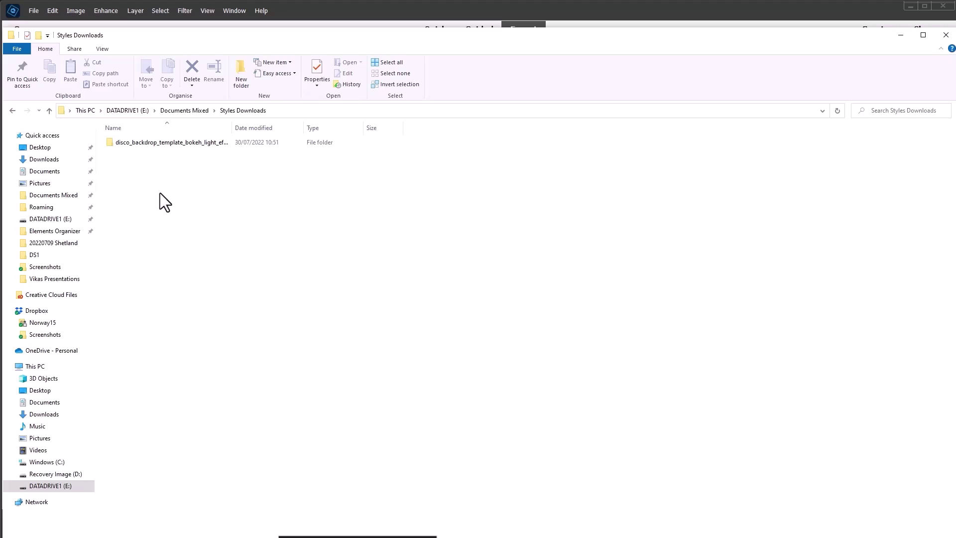
double_click(112, 142)
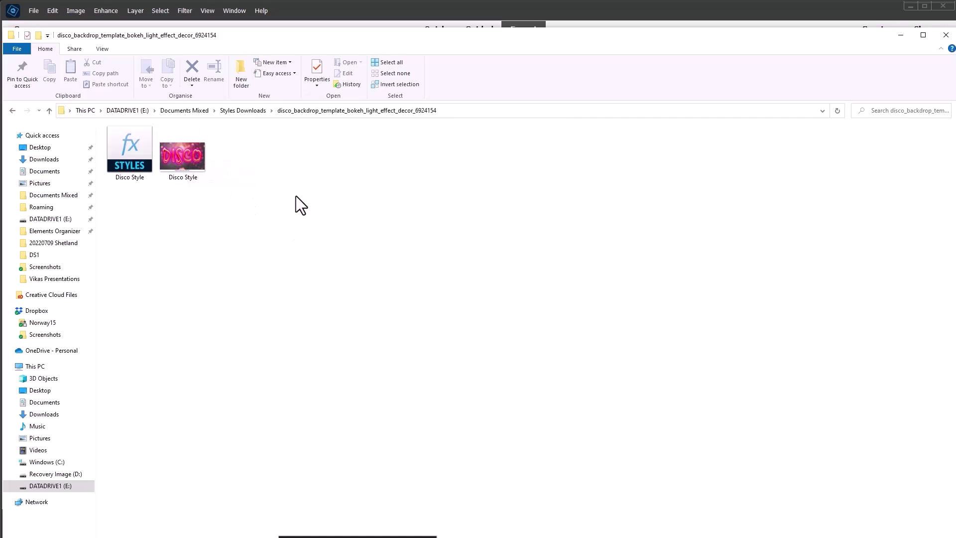
click(247, 112)
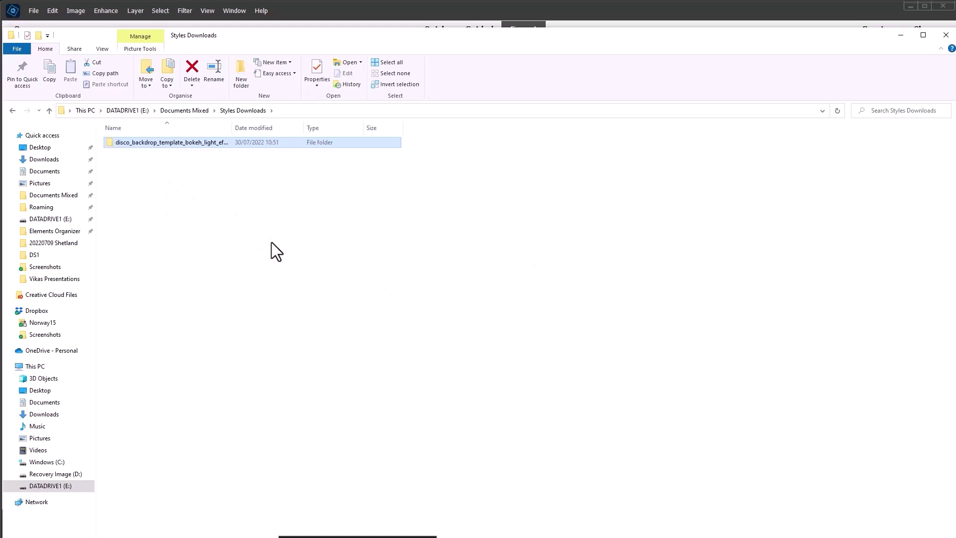
right_click(157, 145)
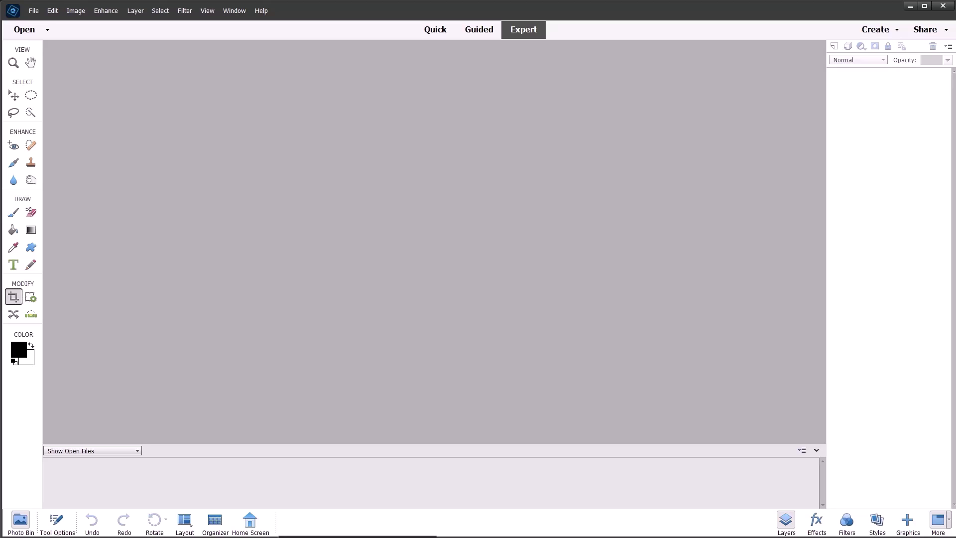
Open the Roaming application data folder by running %appdata%.
key(super)
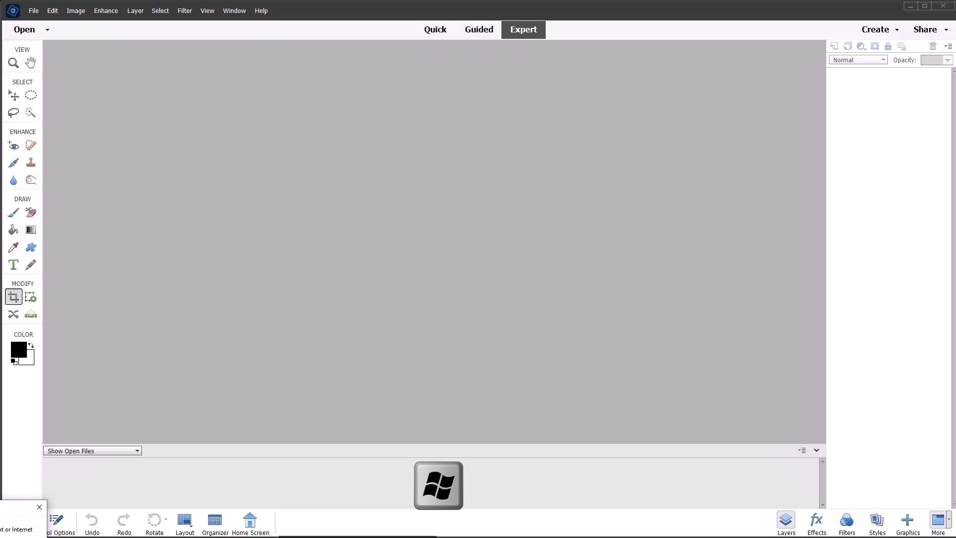
drag(20, 506, 356, 276)
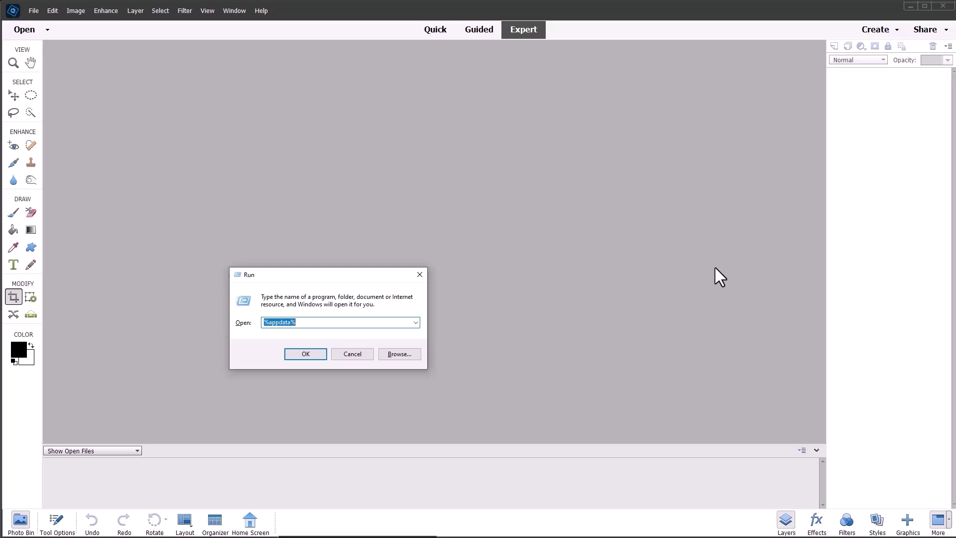
key(Return)
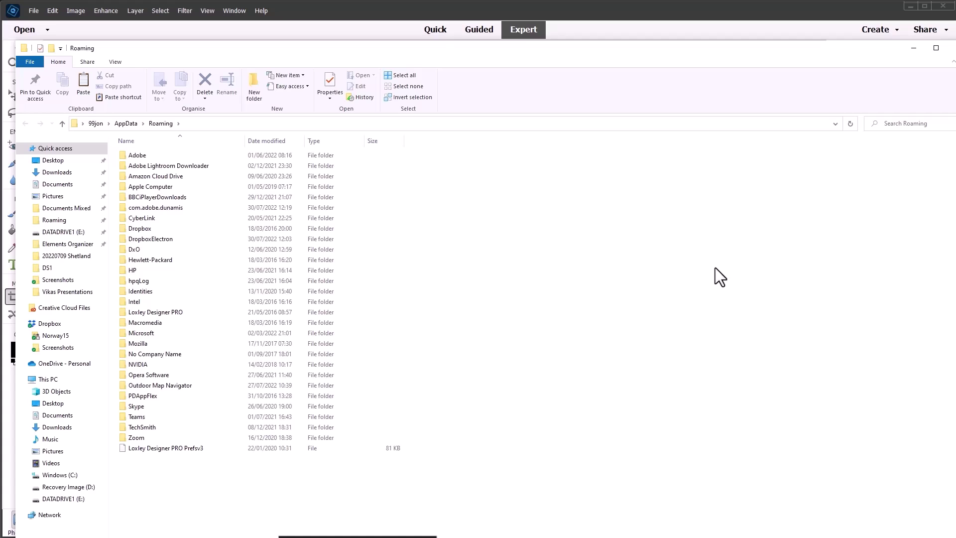
Paste the copied disco backdrop folder into Adobe\Photoshop Elements\20.0\Presets\Styles.
double_click(136, 154)
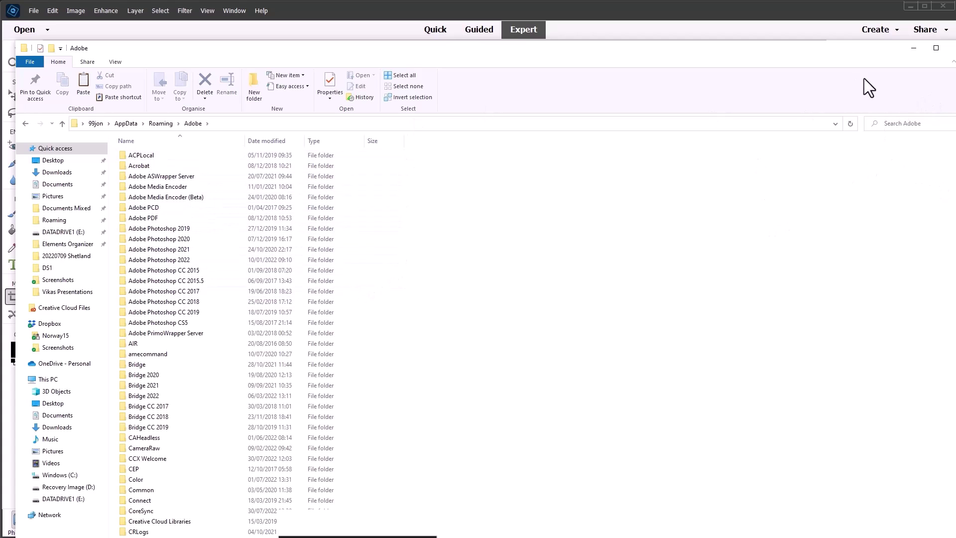
scroll(707, 351, down, 15)
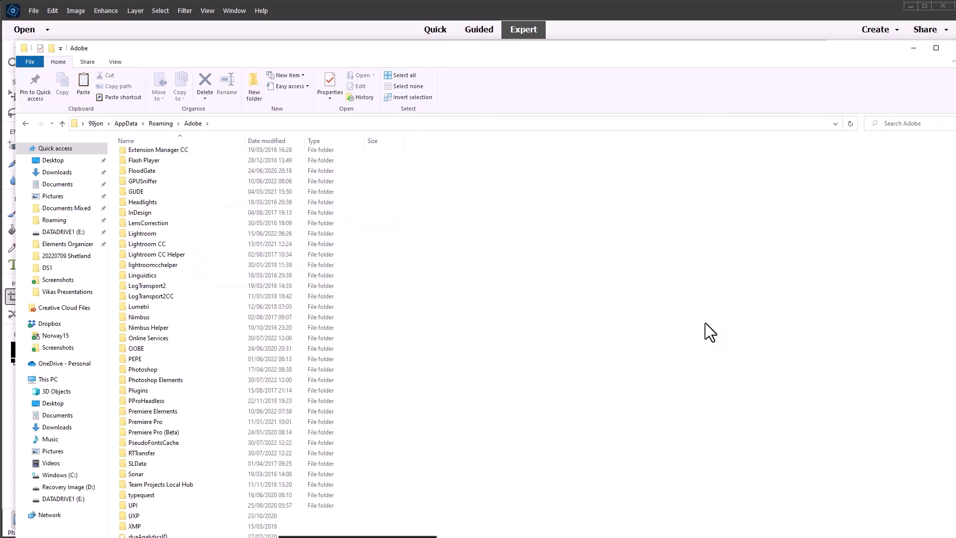
double_click(120, 380)
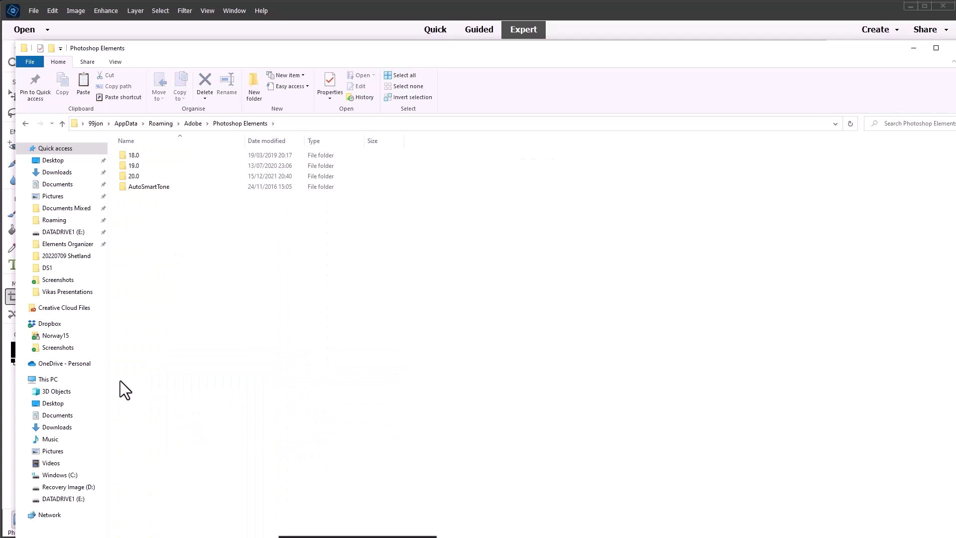
double_click(126, 177)
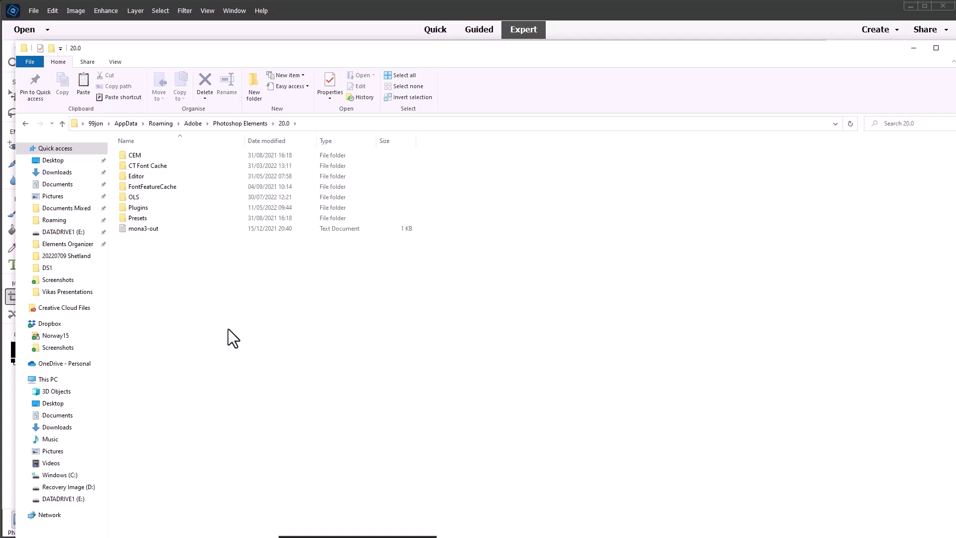
click(126, 219)
double_click(126, 219)
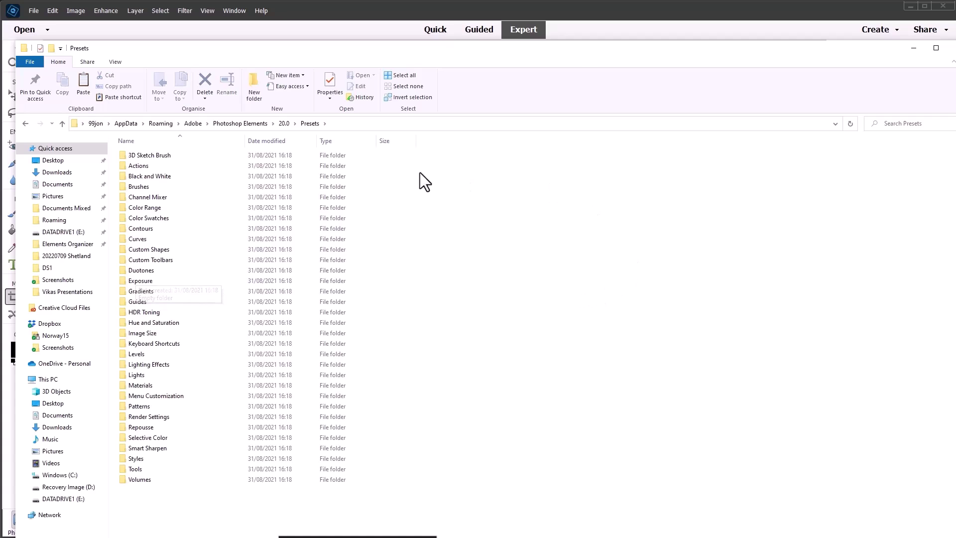
click(123, 458)
double_click(123, 457)
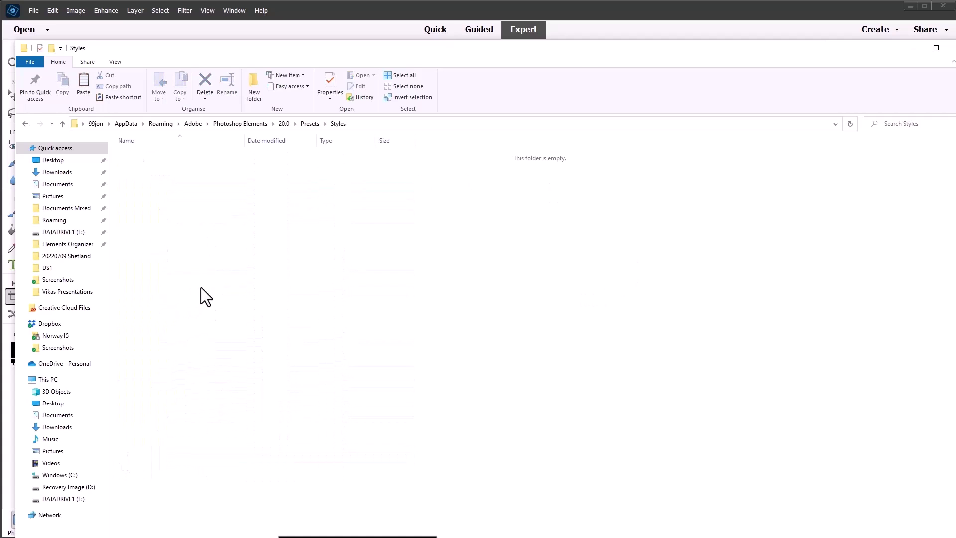
right_click(255, 283)
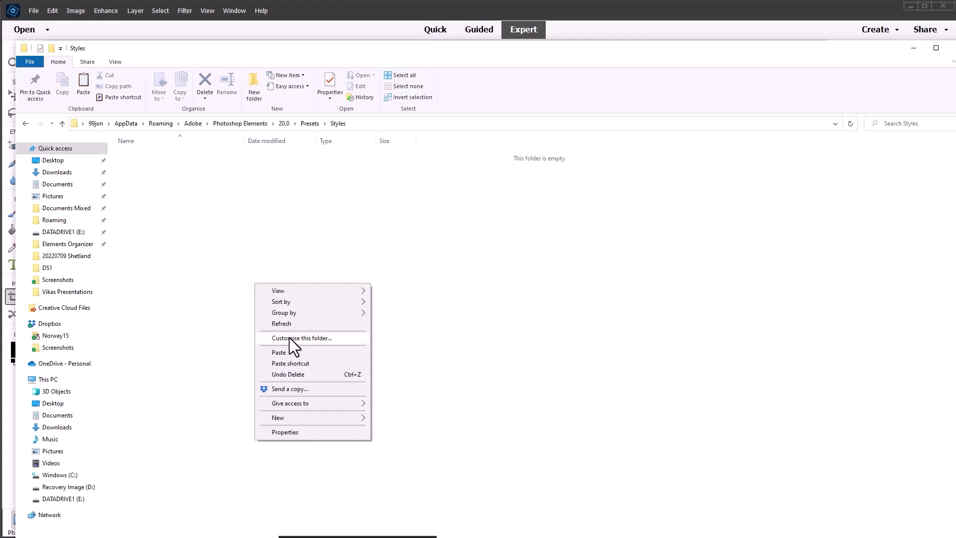
click(288, 352)
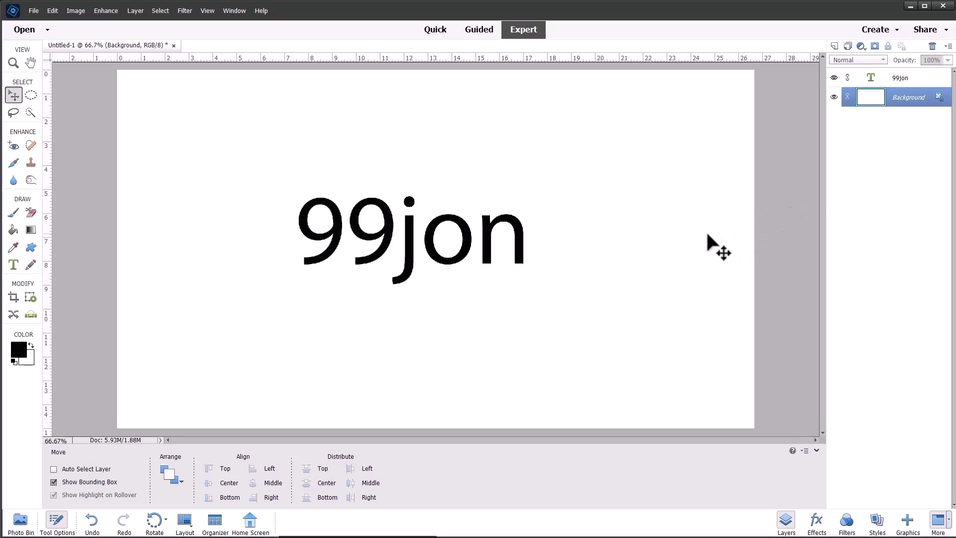
Load the Disco Style ASL file from the disco backdrop folder into the styles library.
click(877, 522)
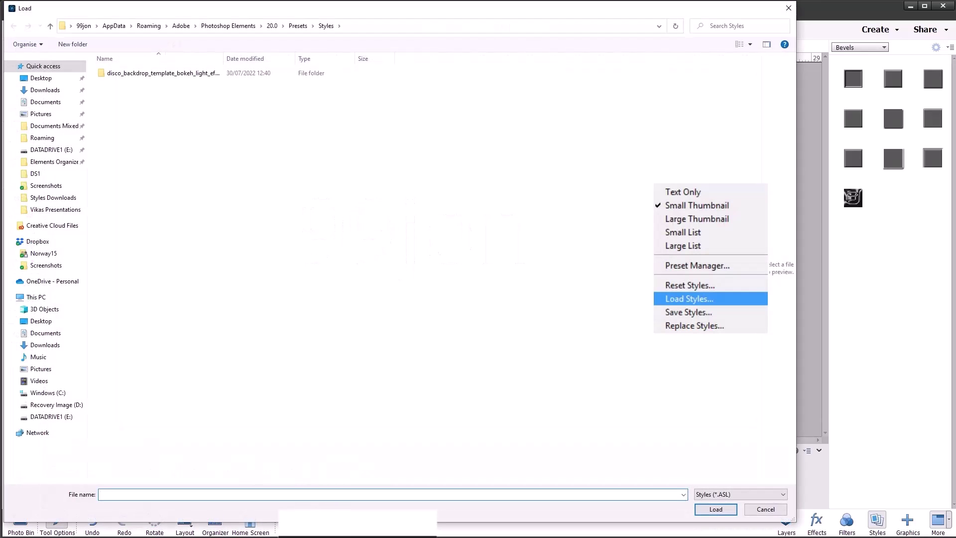
click(142, 77)
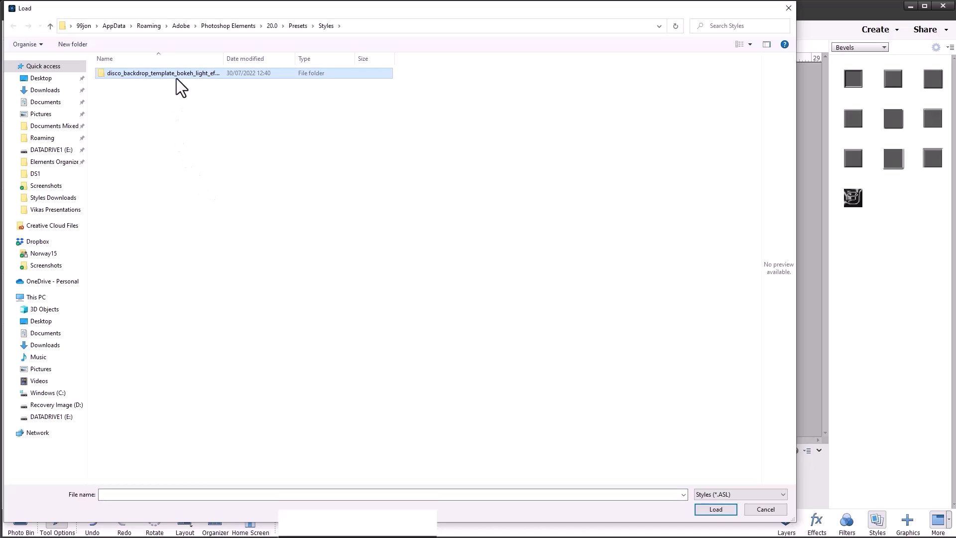
click(716, 510)
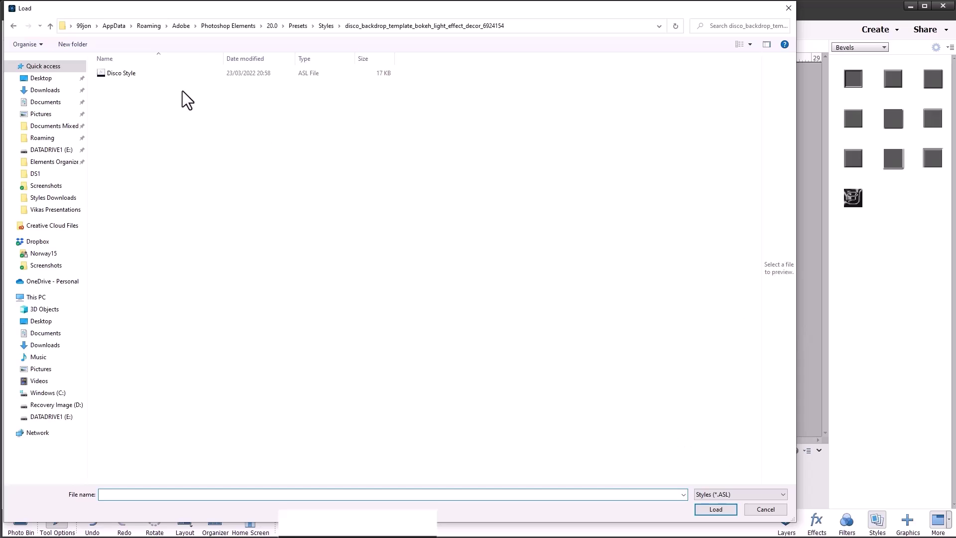
click(120, 76)
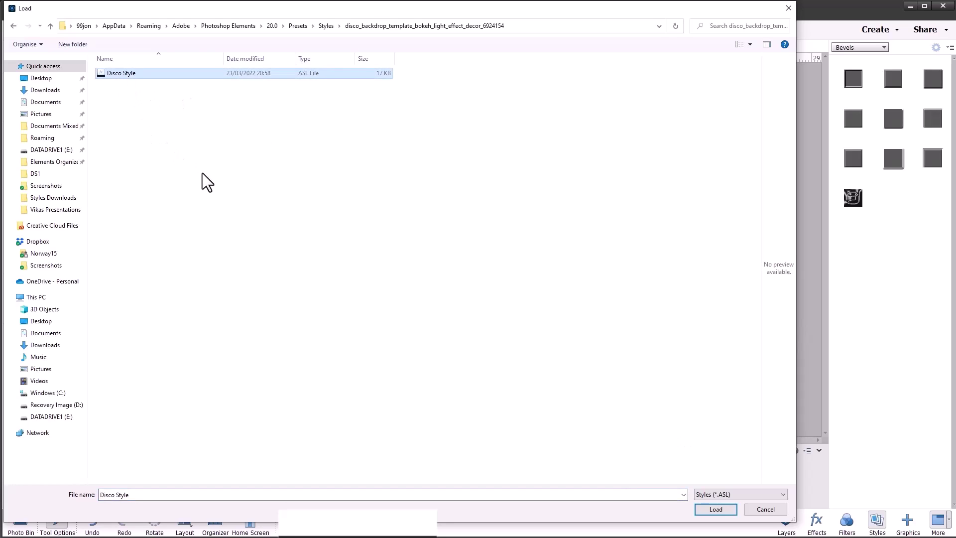
click(704, 508)
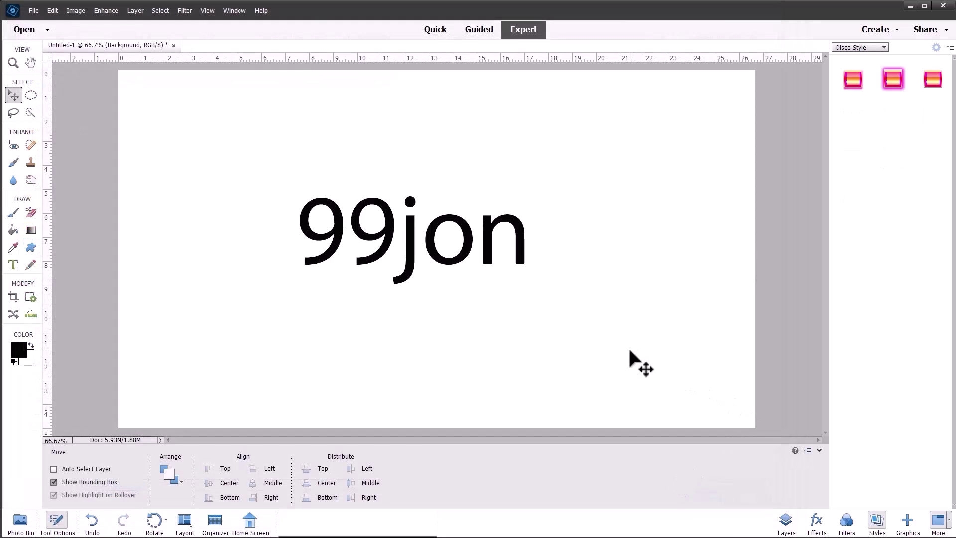
drag(853, 81, 787, 186)
click(857, 80)
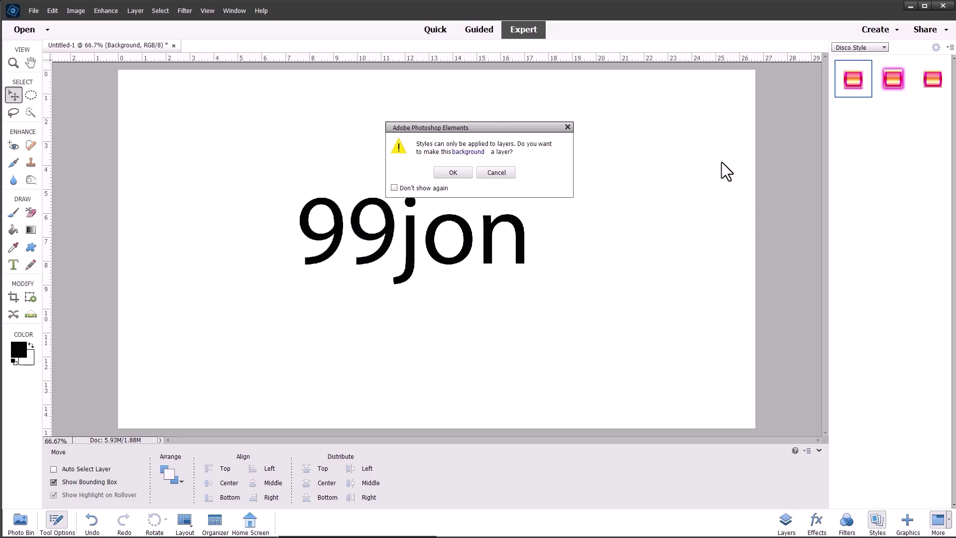
click(509, 174)
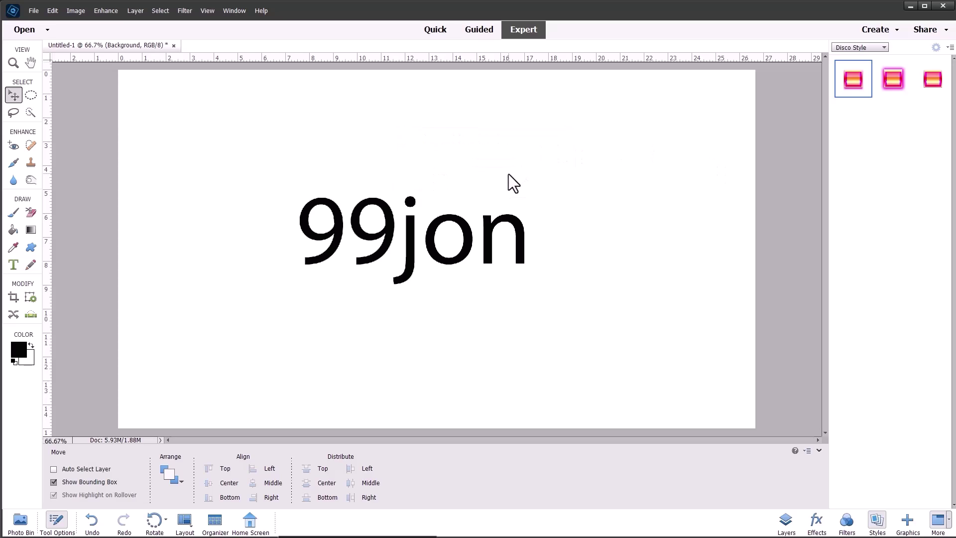
Select the text layer above the Background and apply Disco Style 1 to it.
click(787, 521)
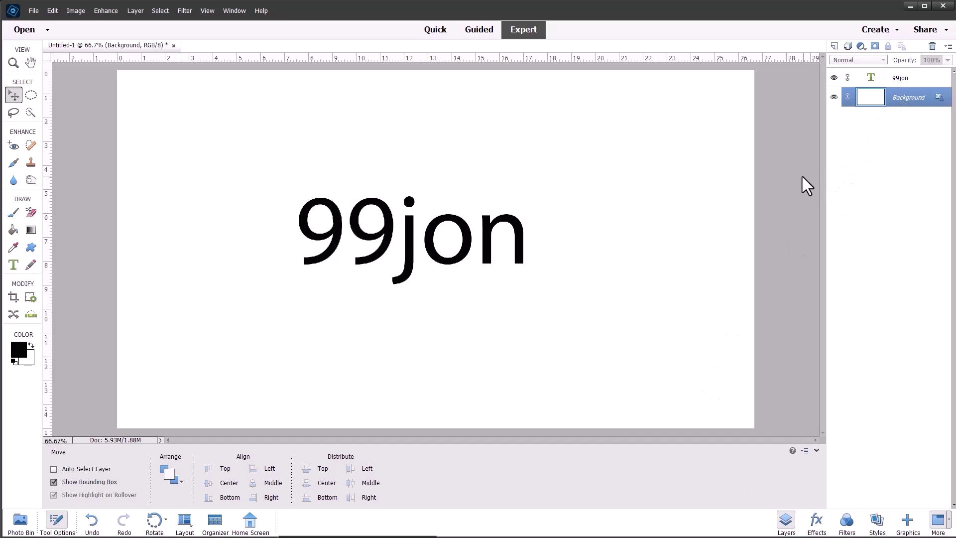
click(903, 79)
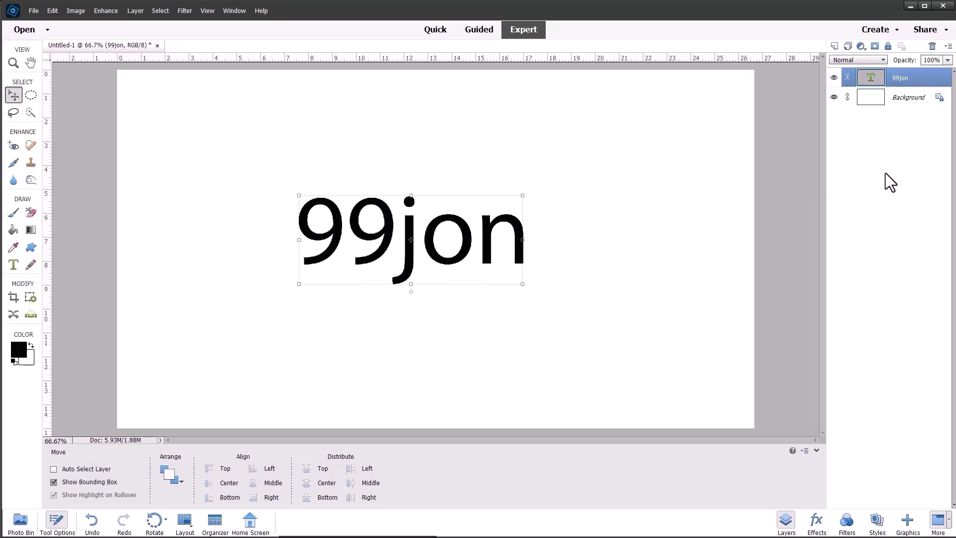
click(878, 520)
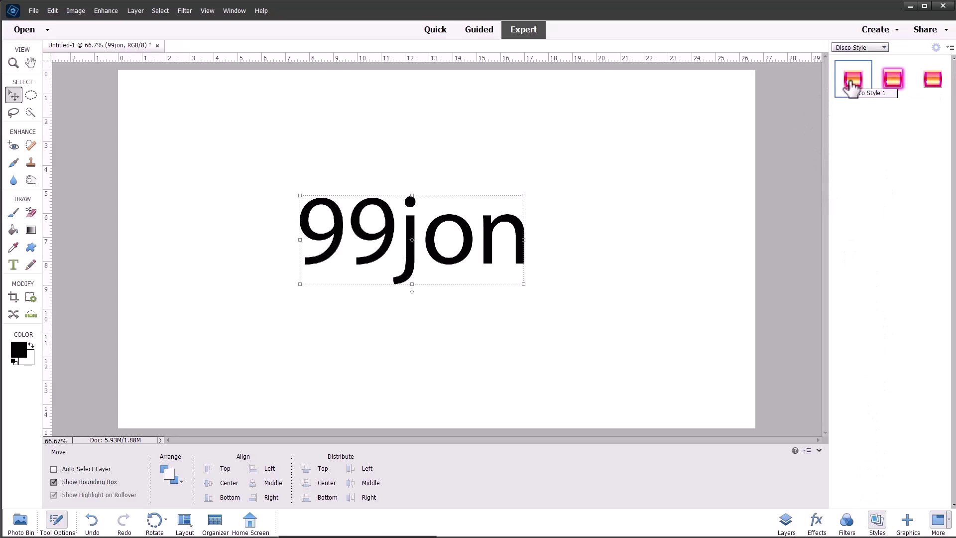
drag(855, 86, 797, 198)
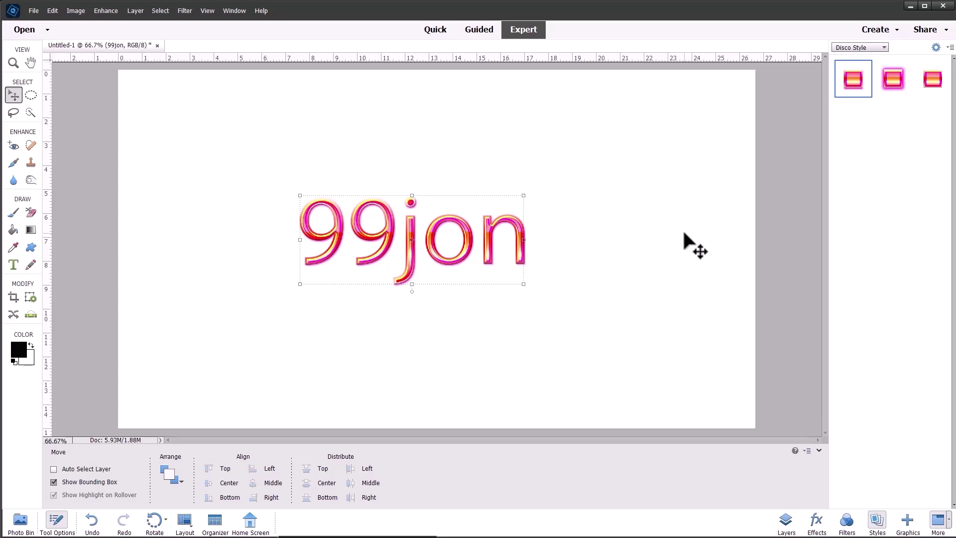
Show all layer styles instead of one category and locate the disco styles among them.
click(886, 44)
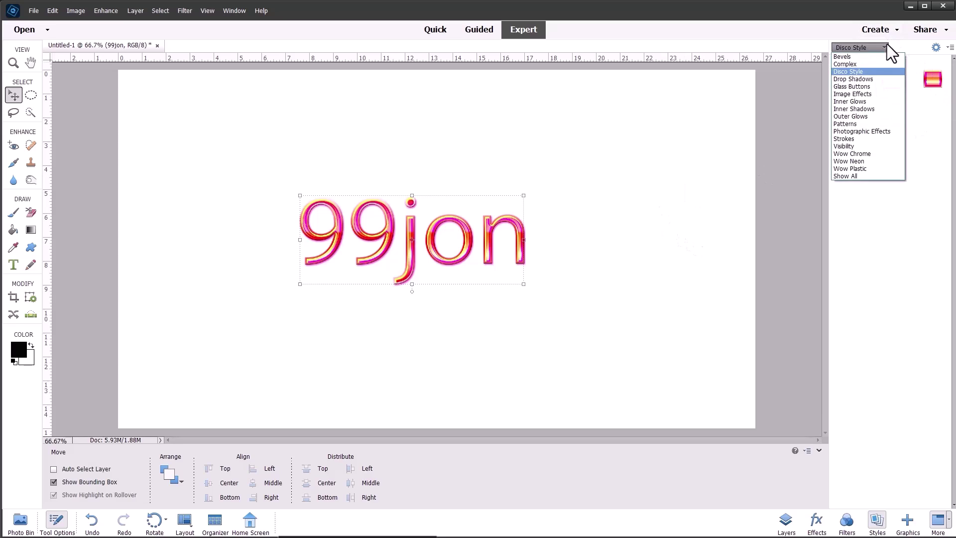
click(869, 174)
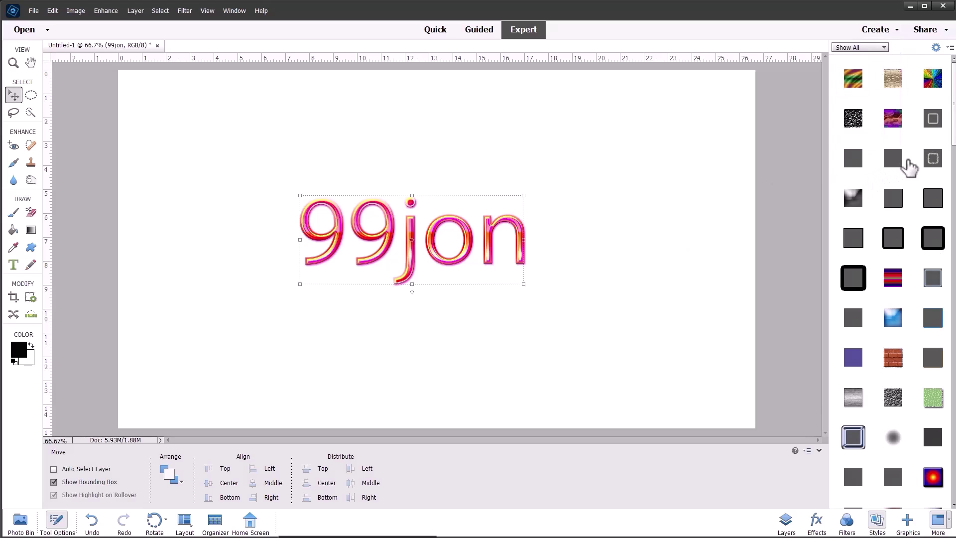
scroll(921, 142, down, 2)
scroll(921, 142, down, 3)
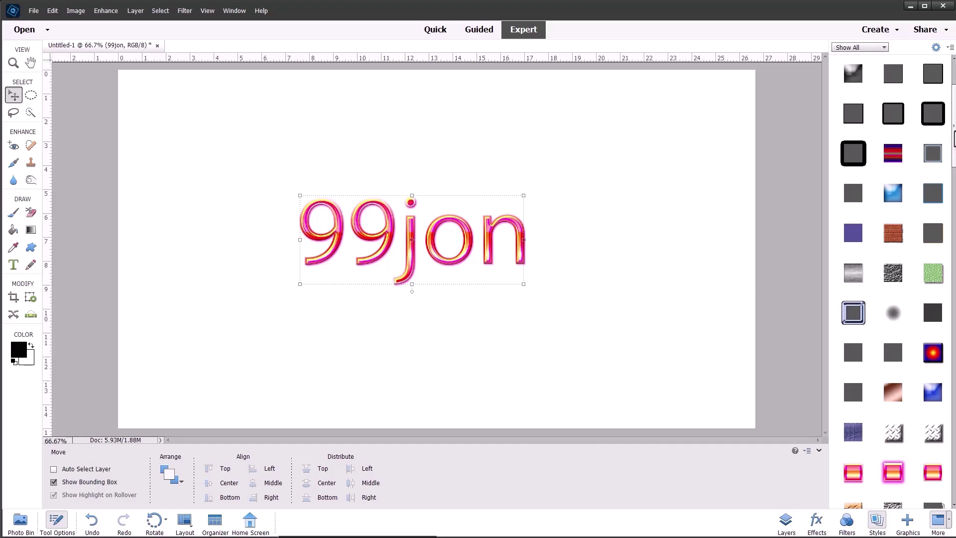
scroll(945, 165, down, 10)
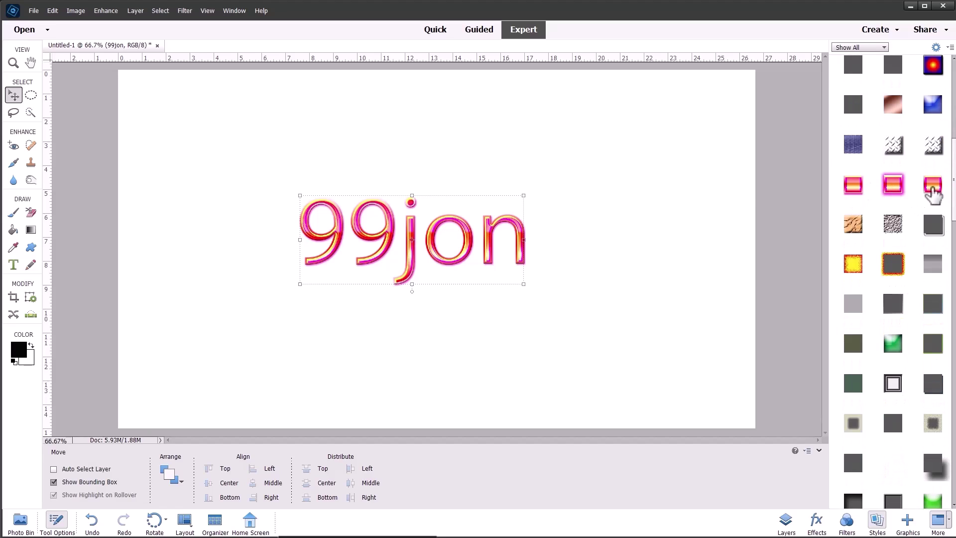